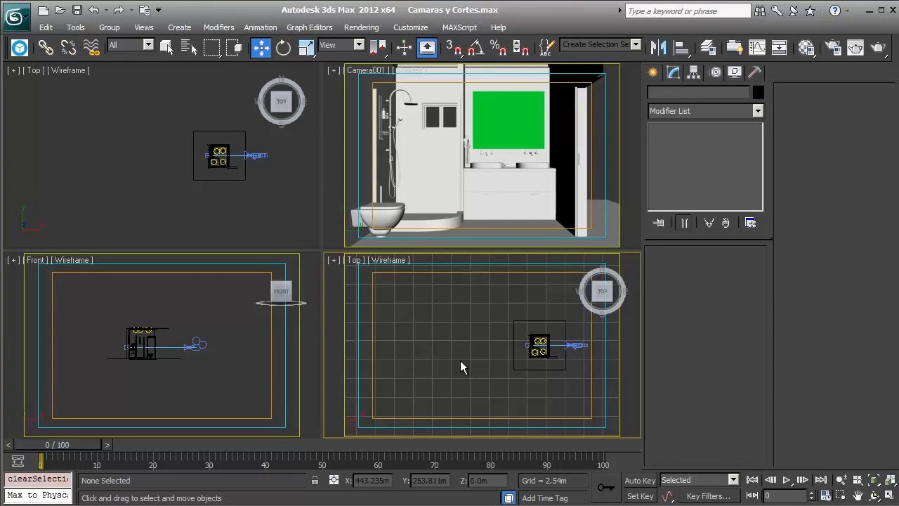
Step: Zoom the Top view to fit the bathroom model and select Camera001
left_click(183, 318)
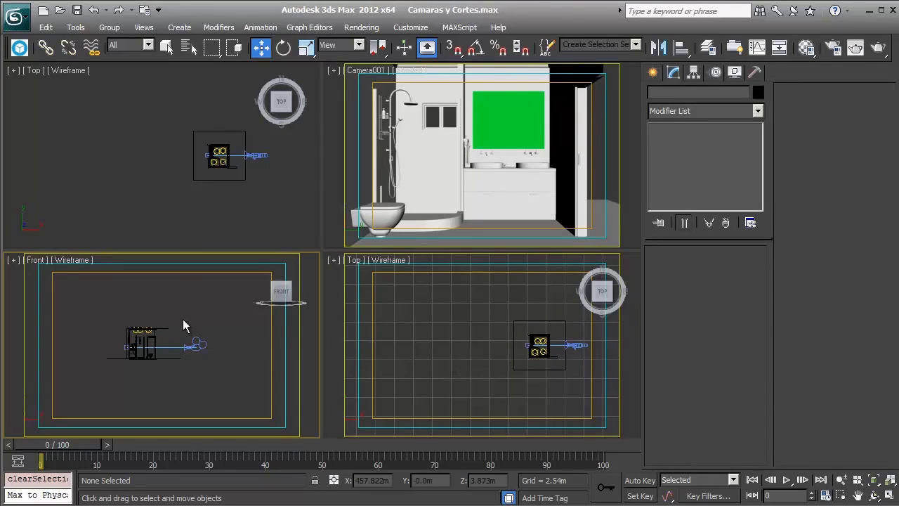
left_click(235, 210)
key("z")
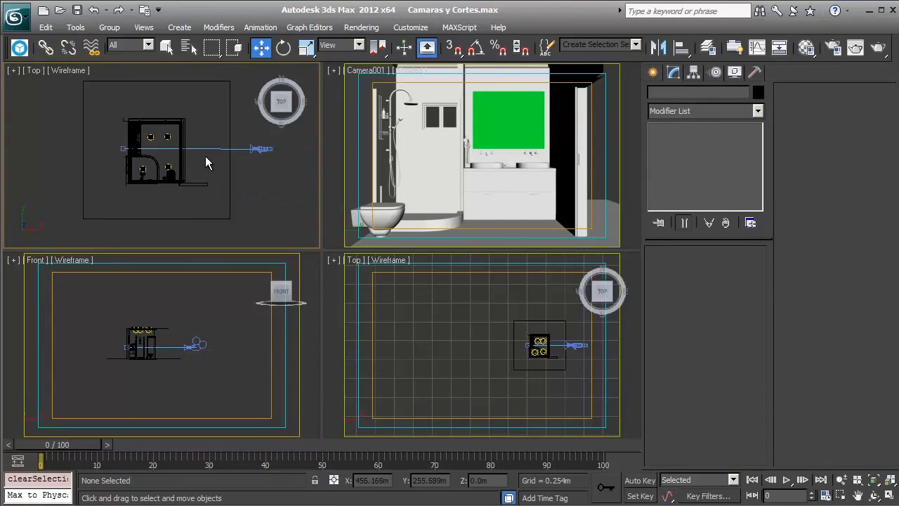
left_click(244, 158)
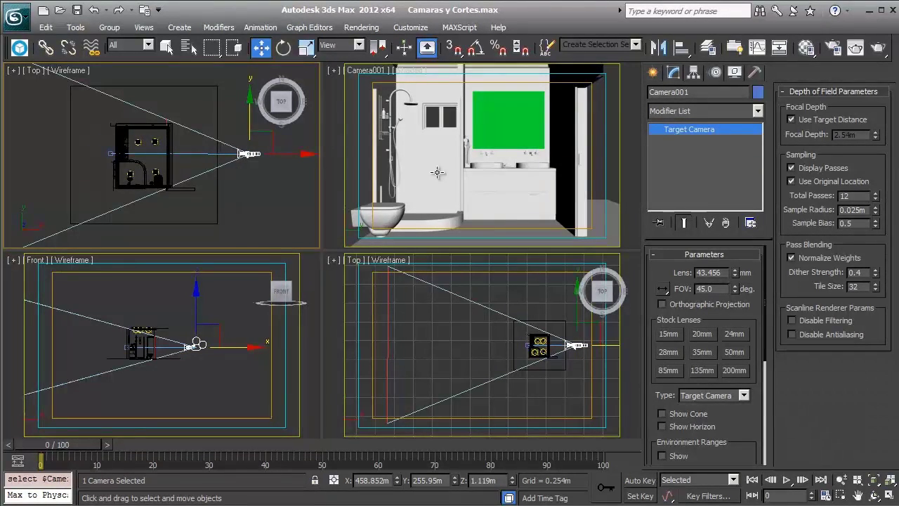
Step: Recentre the Top view, then turn the Front view into a Perspective view framed on the camera
middle_click_drag(243, 172, 259, 174)
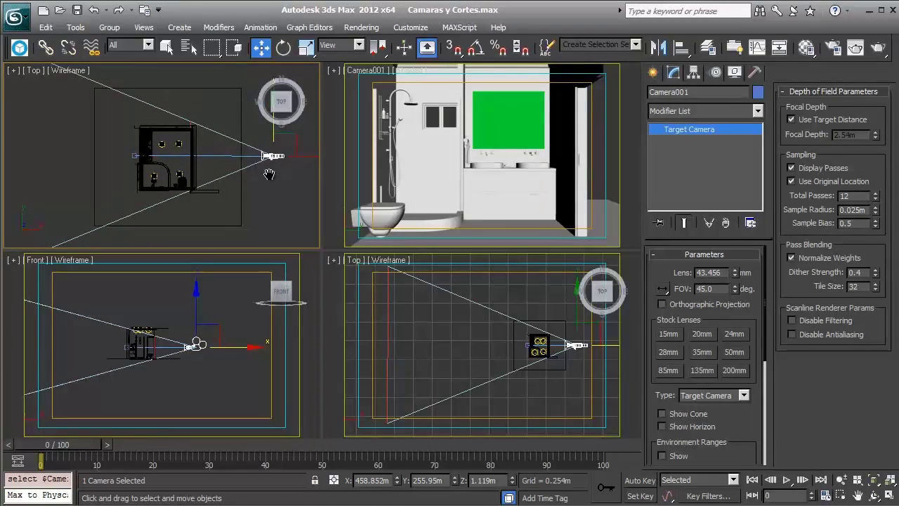
middle_click_drag(189, 158, 192, 158)
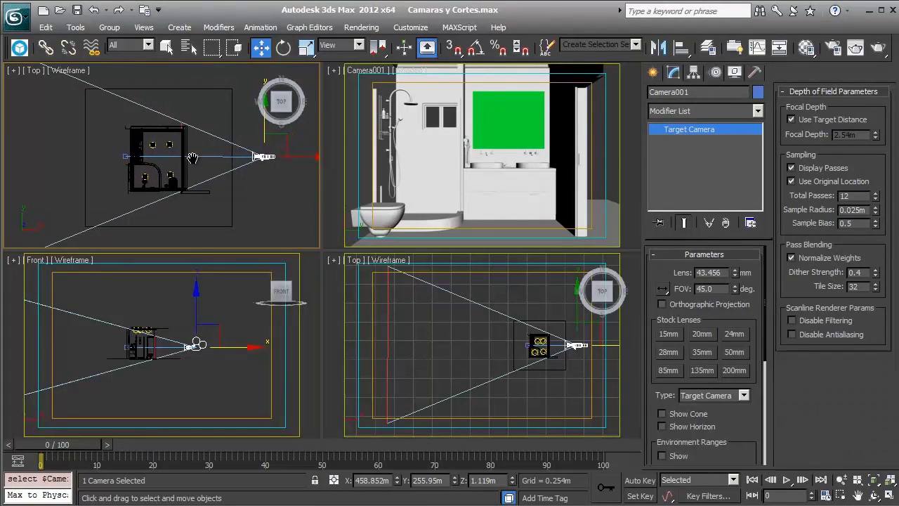
right_click(207, 318)
key("p")
key("ctrl+shift+z")
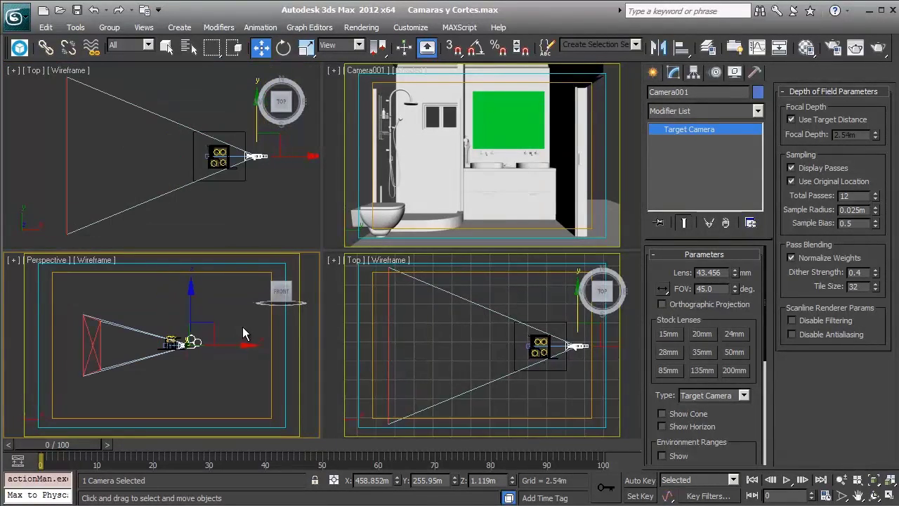
Step: Give the Perspective view Realistic shading and orbit it around the bathroom box
middle_click_drag(137, 353, 150, 360, "alt")
key("F3")
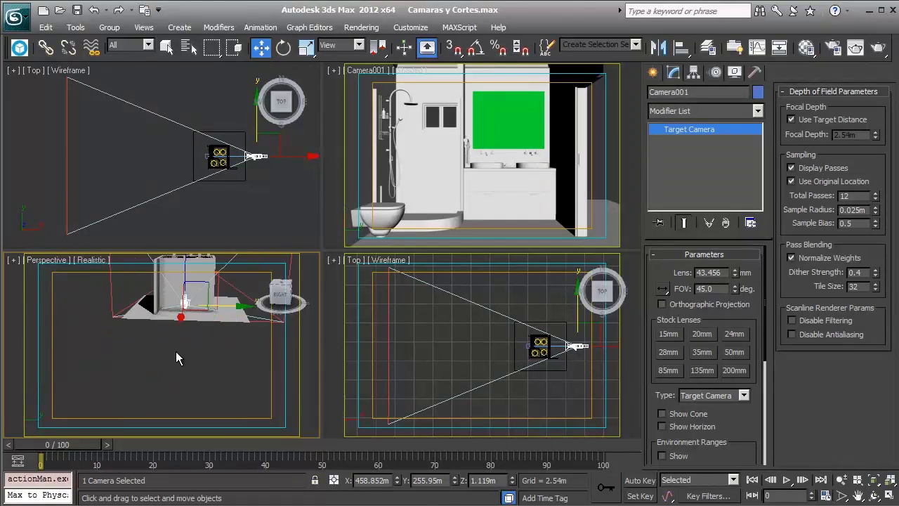
mouse_move(215, 321)
middle_mouse_down("alt")
mouse_move(161, 319)
mouse_move(216, 353)
mouse_move(189, 330)
middle_mouse_up("alt")
scroll(161, 318, "up", 5)
scroll(161, 318, "down", 3)
right_click(453, 204)
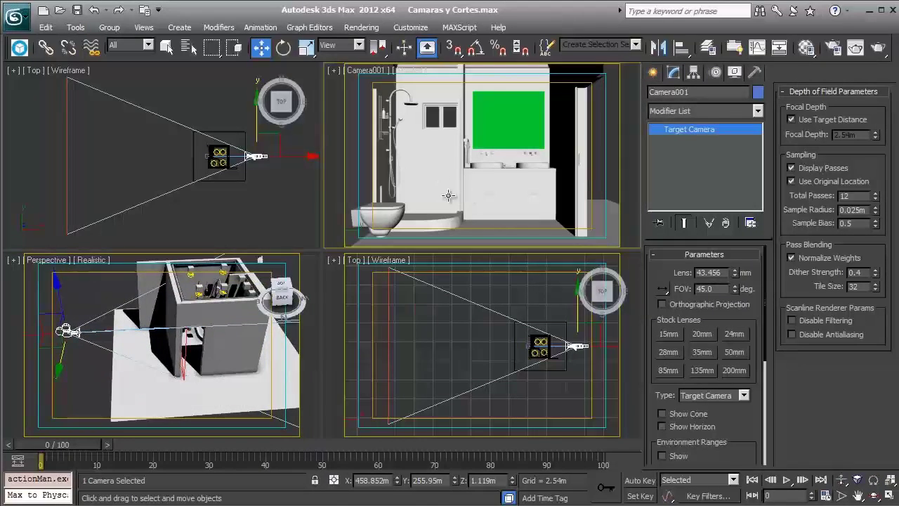
left_click(875, 53)
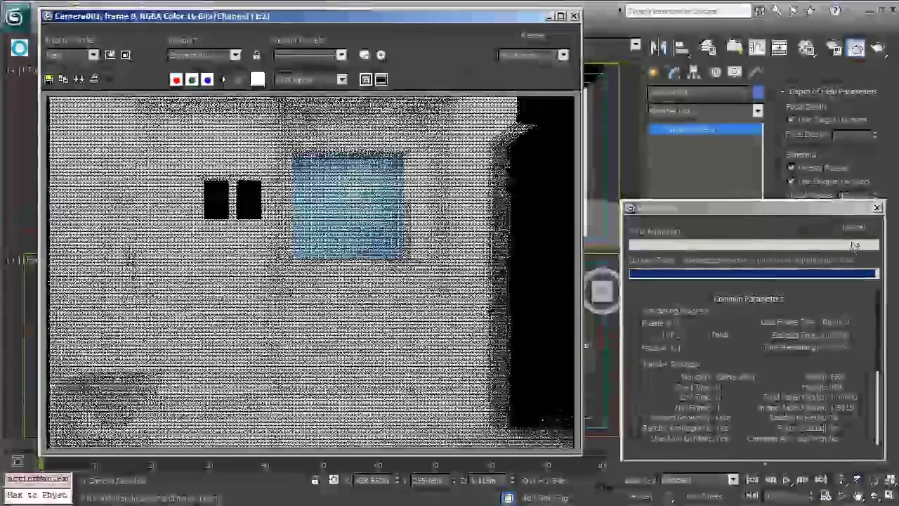
left_click(853, 227)
left_click(574, 15)
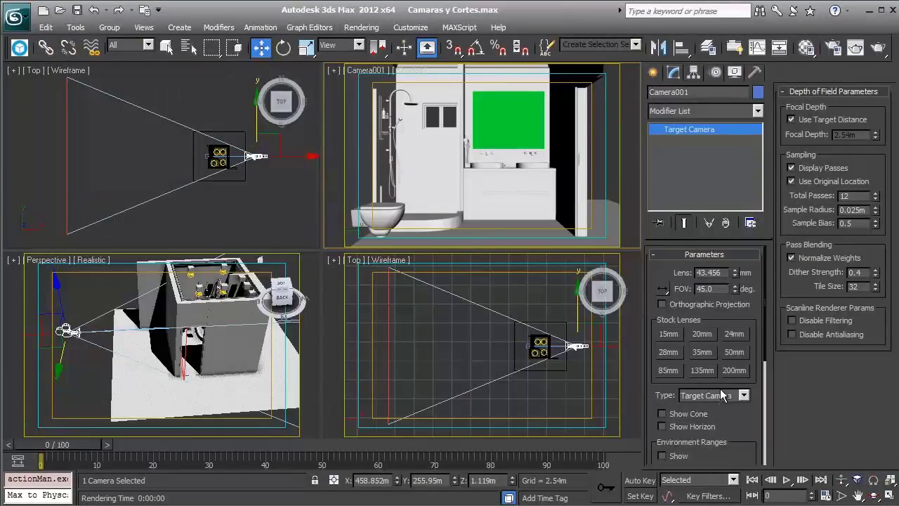
Step: Scroll to Clipping Planes and try a lower near clip, reverting to 3.941m
scroll(699, 397, "down", 1)
scroll(699, 397, "down", 7)
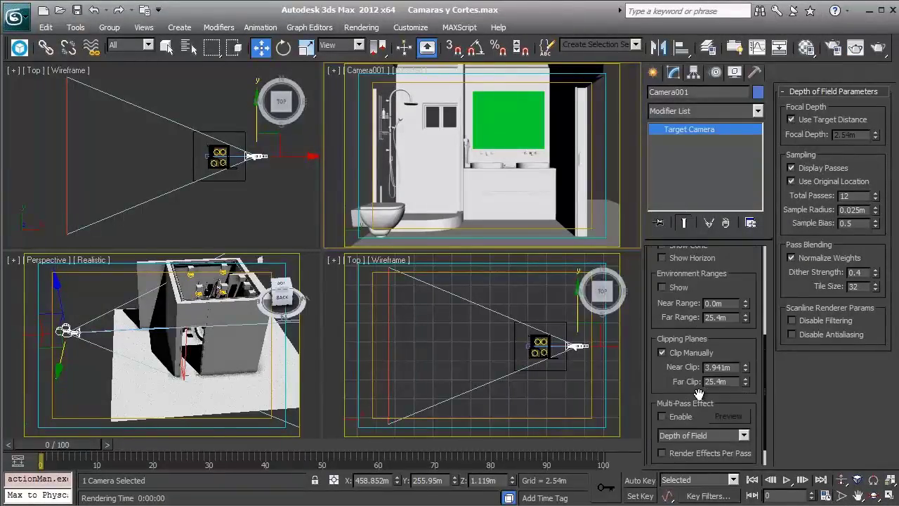
scroll(699, 393, "down", 1)
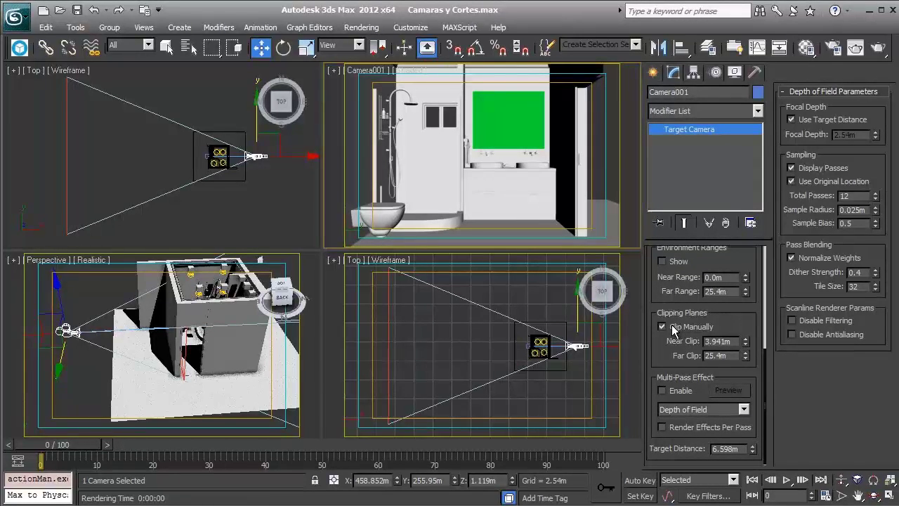
mouse_move(745, 345)
left_mouse_down()
mouse_move(737, 356)
mouse_move(738, 337)
left_mouse_up()
right_click(738, 337)
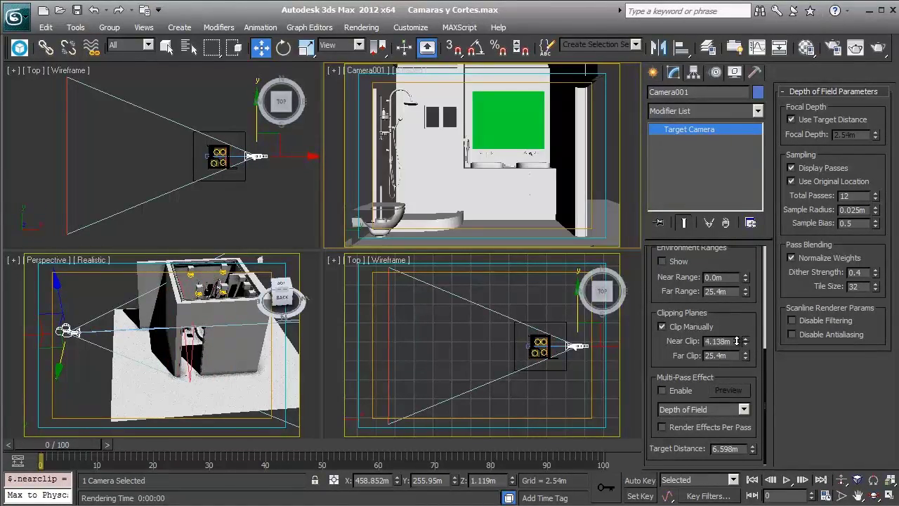
Step: Zoom the Top view out to the room and raise the near clip to 4.138m
right_click(171, 186)
scroll(171, 186, "up", 3)
scroll(171, 186, "up", 2)
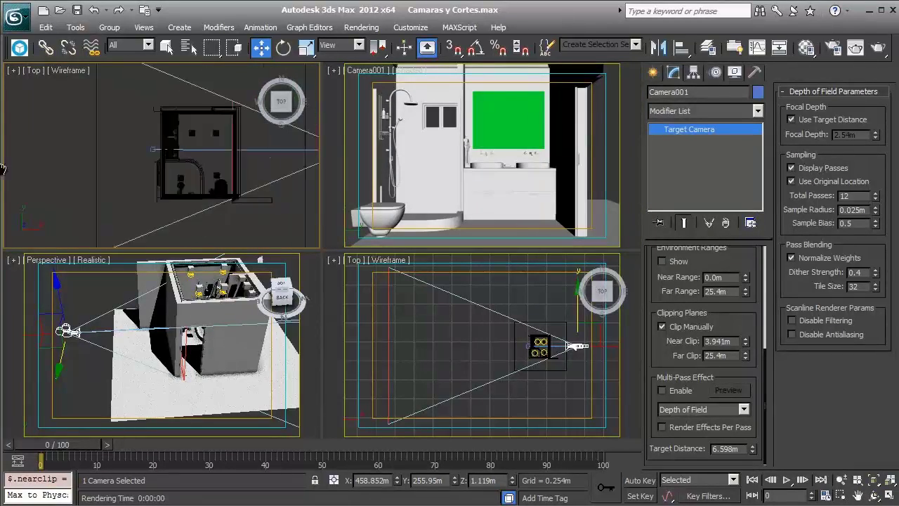
scroll(170, 187, "up", 4)
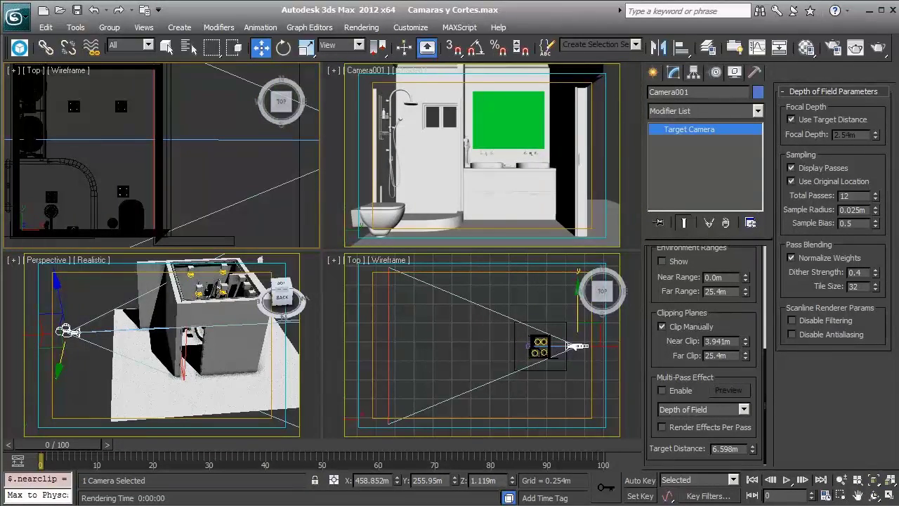
key("shift+z")
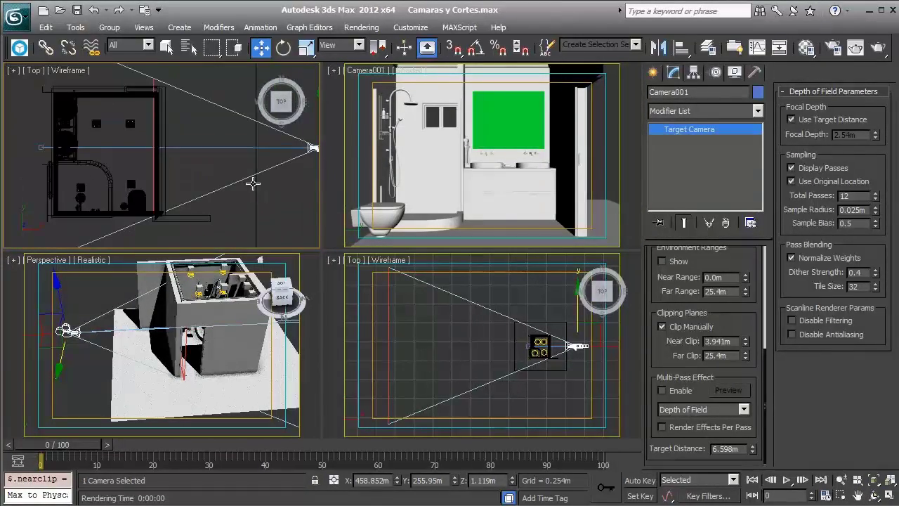
left_click_drag(746, 343, 747, 340)
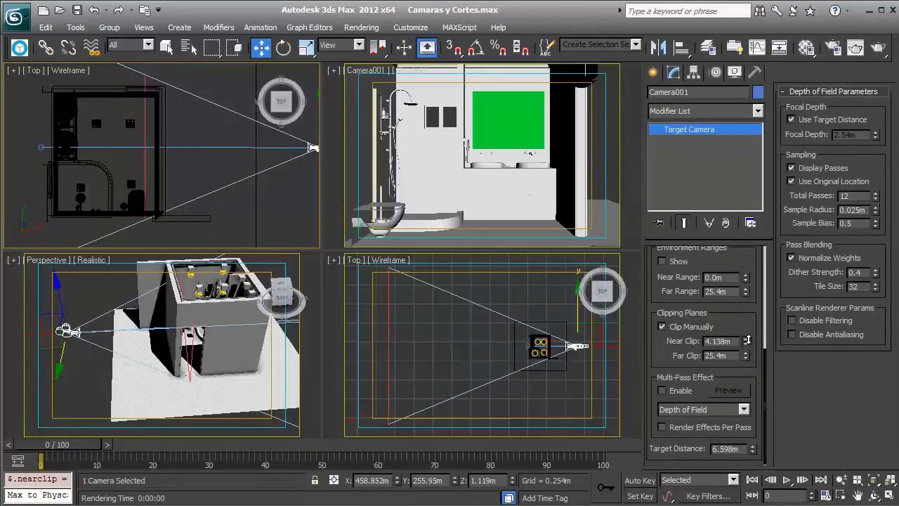
Step: Pan and orbit the Perspective and Top views to check the clipped camera view
middle_click_drag(196, 322, 209, 329)
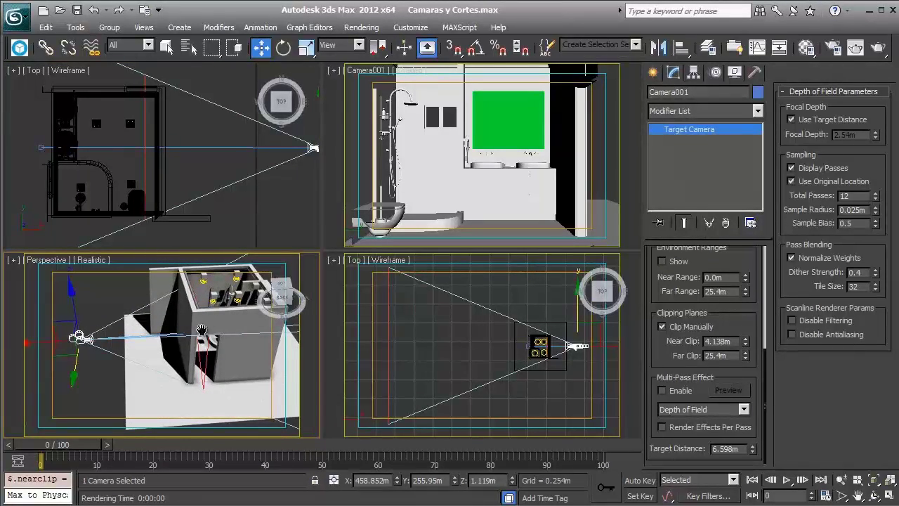
middle_click_drag(209, 329, 215, 338, "alt")
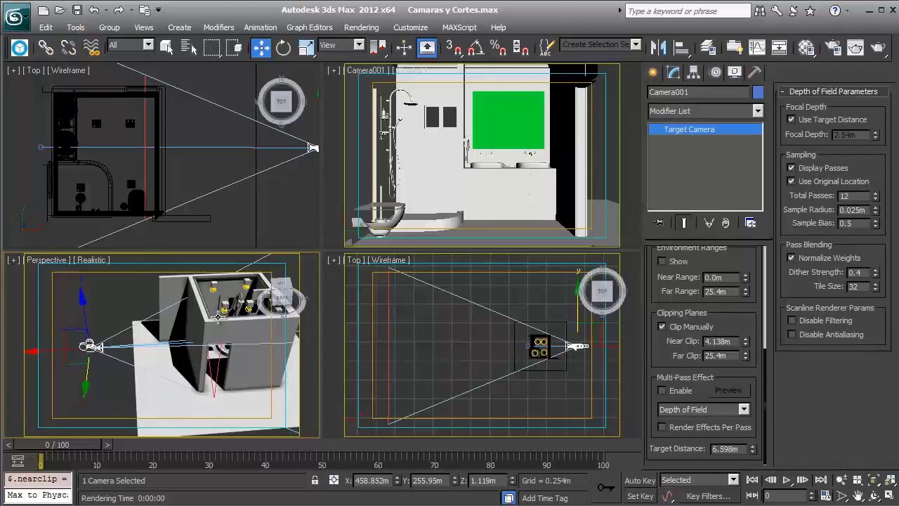
middle_click_drag(206, 162, 192, 160)
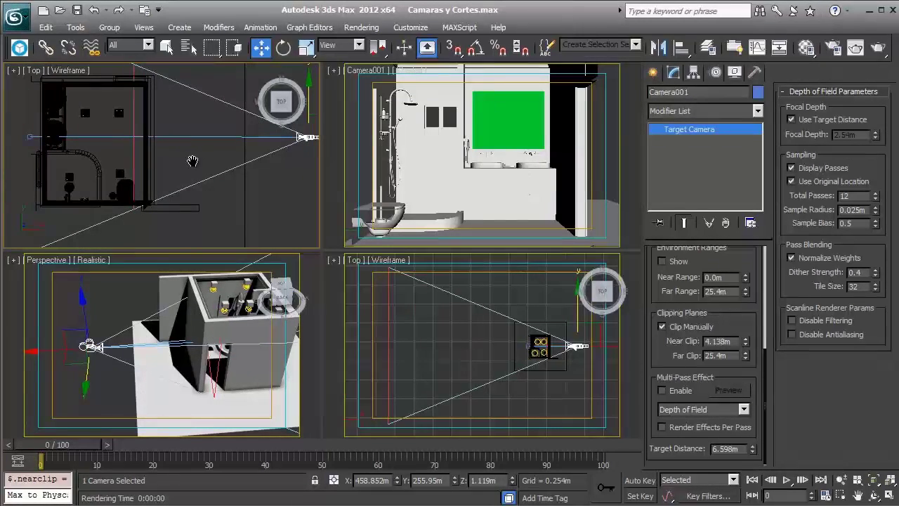
scroll(194, 160, "down", 2)
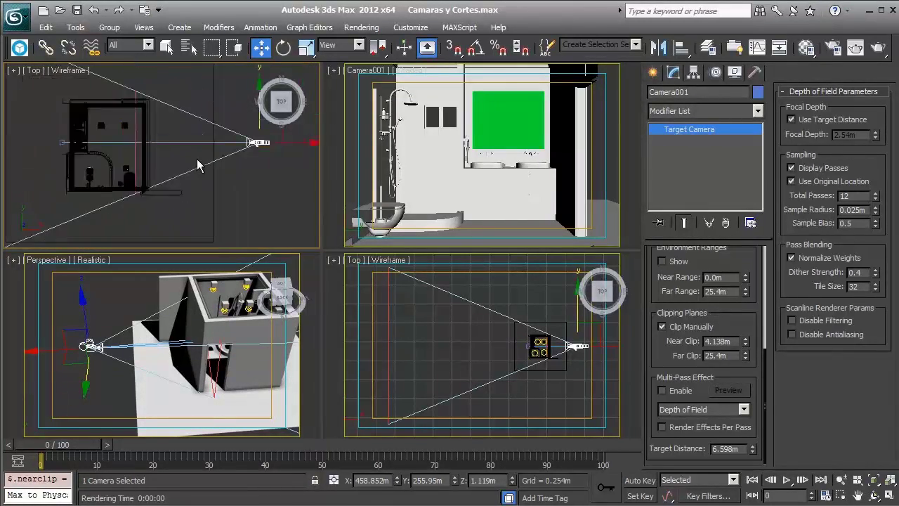
scroll(196, 159, "down", 2)
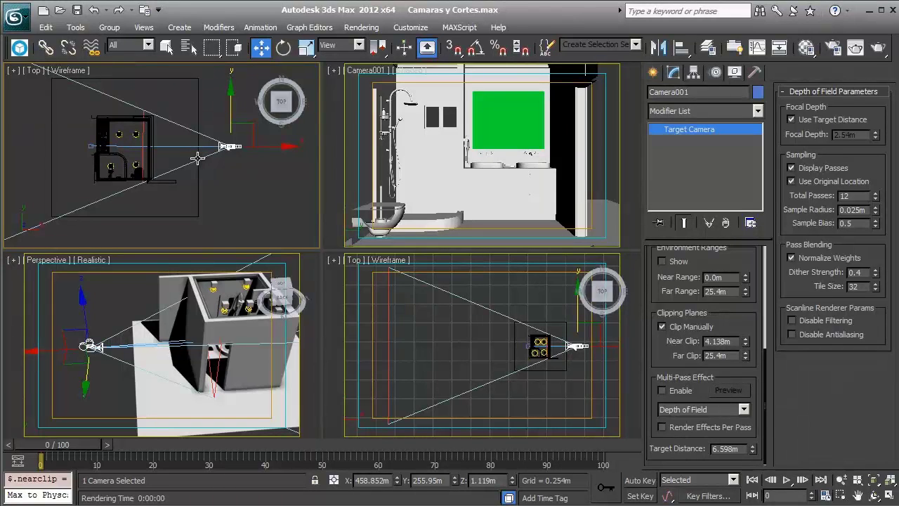
Step: Delete the standard camera and bring the room into view in the Top viewport
key("Delete")
scroll(200, 166, "up", 2)
scroll(220, 187, "up", 2)
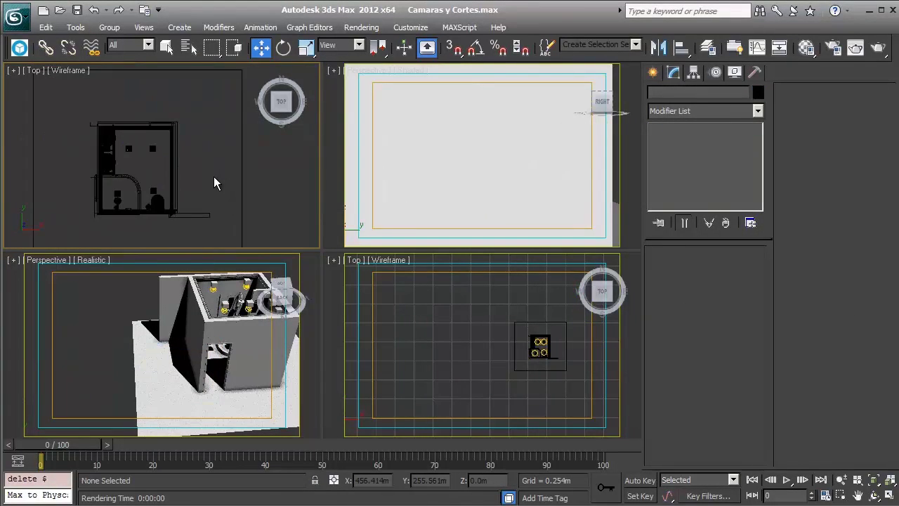
middle_click_drag(214, 179, 196, 167)
Step: Create a VRay physical camera in the Top view aimed at the bathroom
left_click(653, 73)
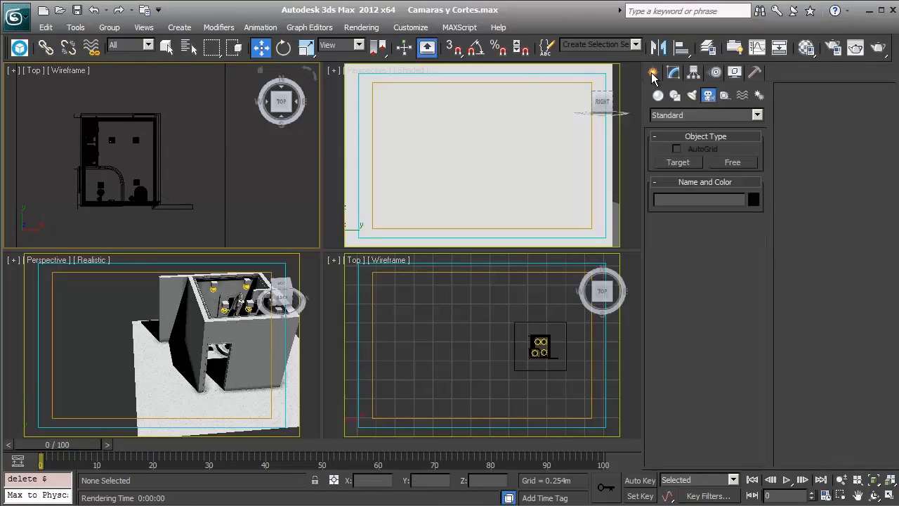
left_click(697, 113)
left_click(682, 134)
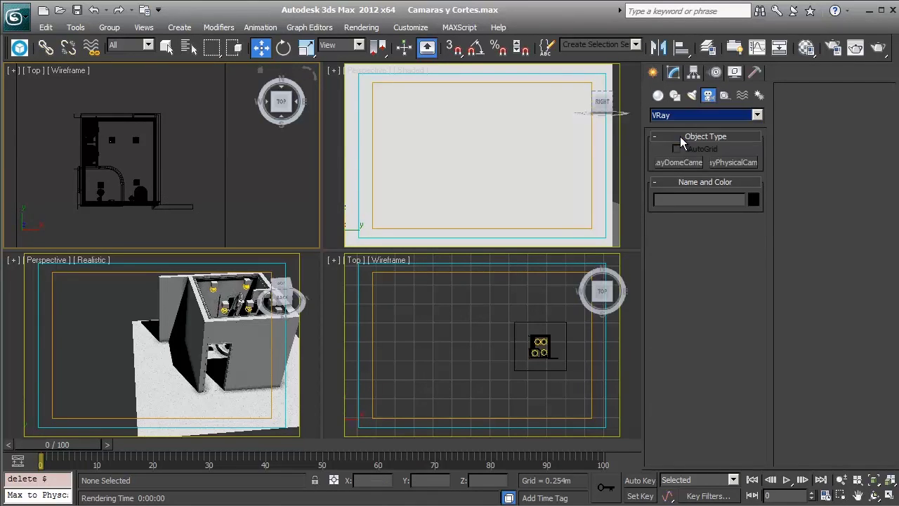
left_click(728, 165)
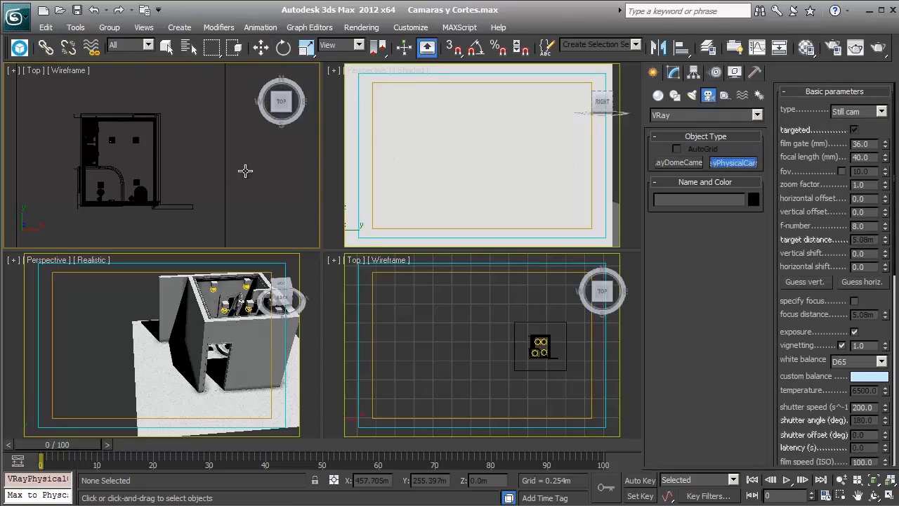
left_click_drag(253, 157, 88, 156)
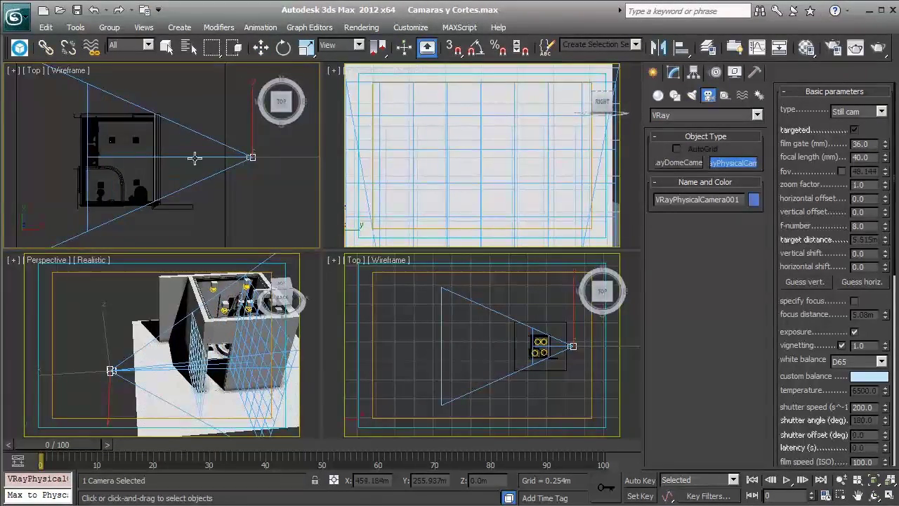
key("w")
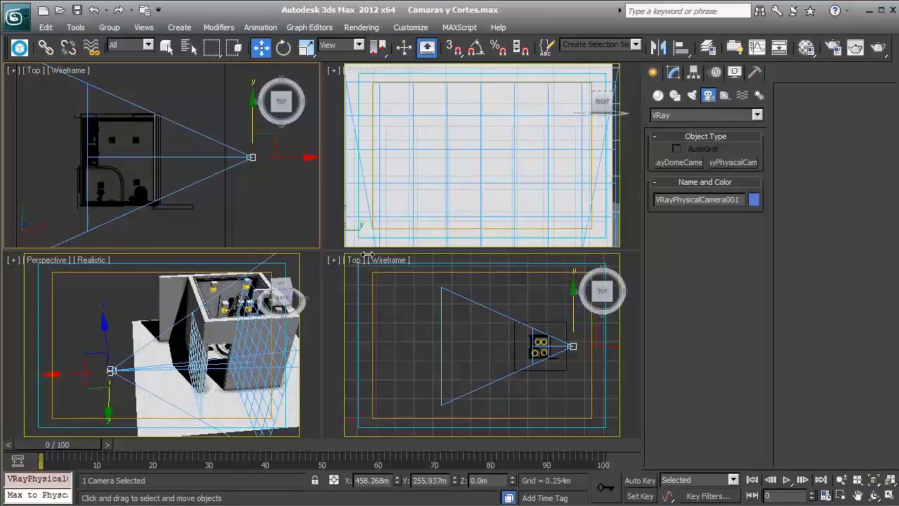
Step: Show the V-Ray camera's view in the top-right viewport and raise the camera
right_click(420, 203)
key("c")
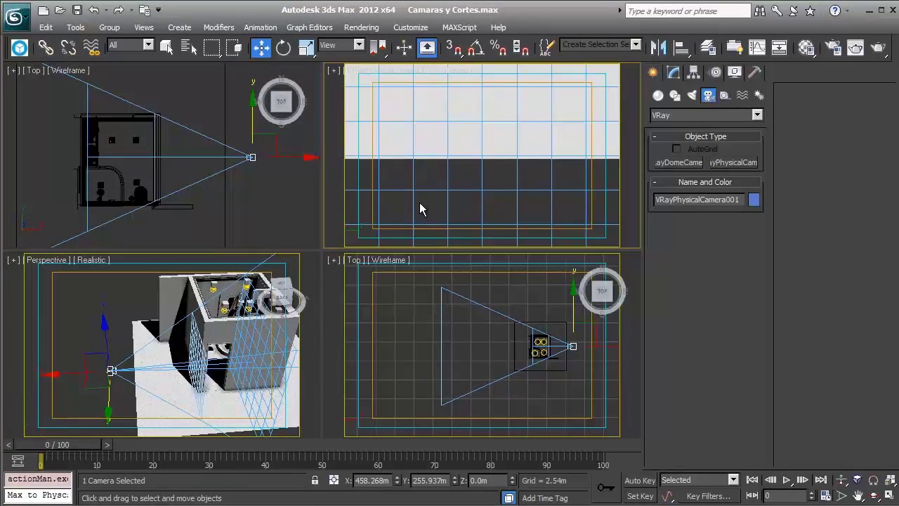
middle_click_drag(484, 133, 482, 184)
Step: Switch the Perspective view to a Front view and nudge the camera to about 1.328m
right_click(247, 320)
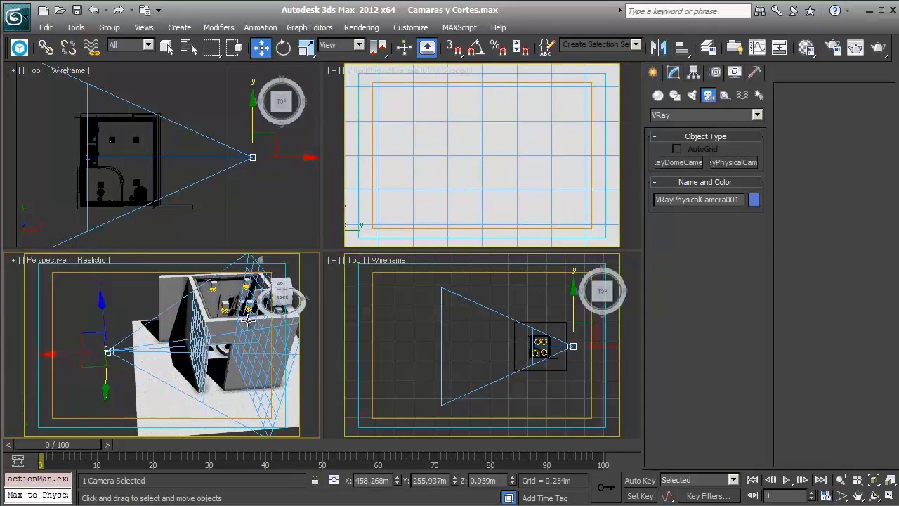
key("f")
mouse_move(247, 320)
middle_mouse_down()
mouse_move(158, 326)
mouse_move(203, 345)
mouse_move(206, 333)
middle_mouse_up()
scroll(207, 332, "down", 3)
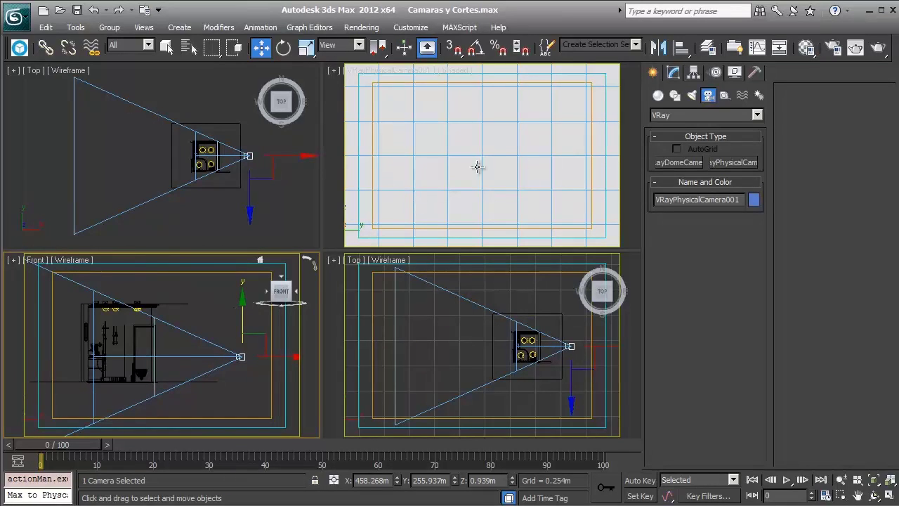
mouse_move(477, 167)
middle_mouse_down()
mouse_move(491, 165)
mouse_move(491, 177)
middle_mouse_up()
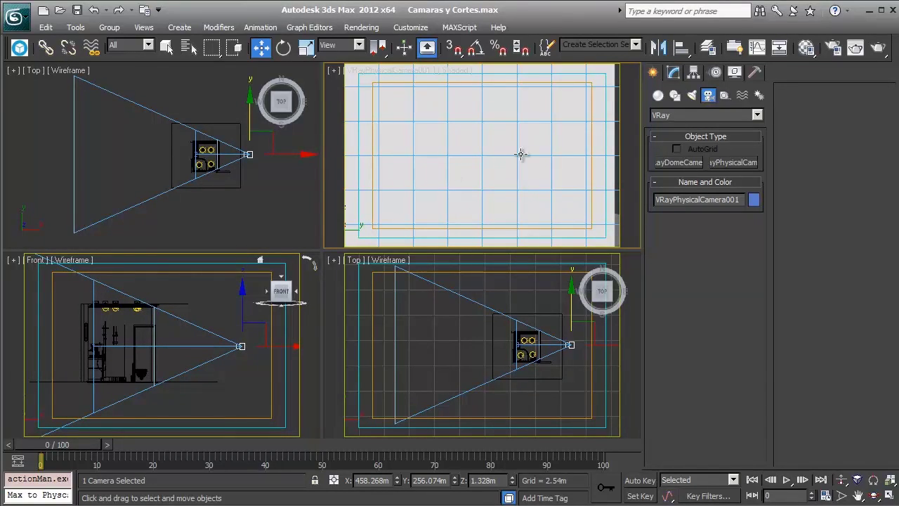
left_click(881, 54)
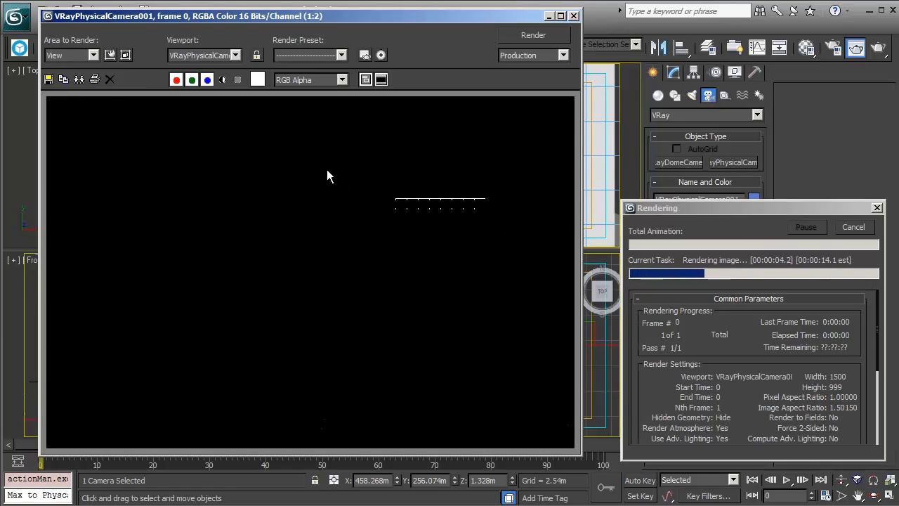
left_click(854, 227)
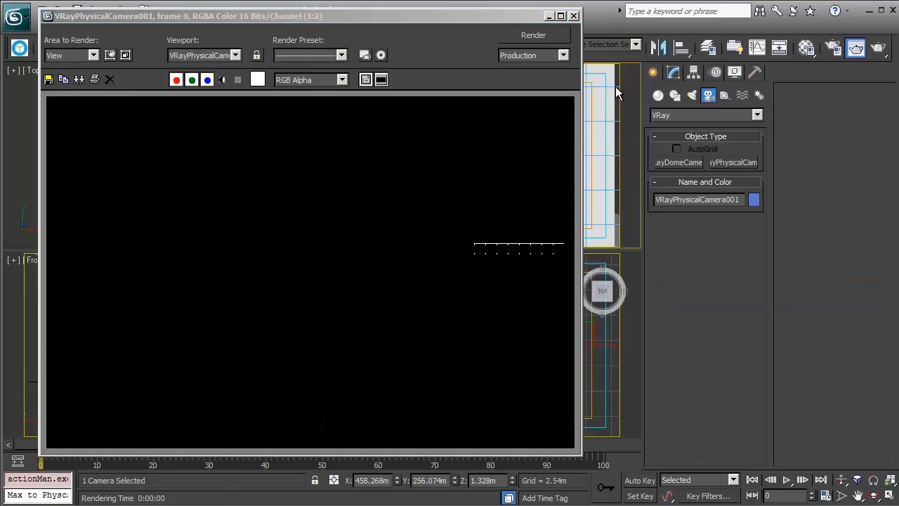
left_click(574, 17)
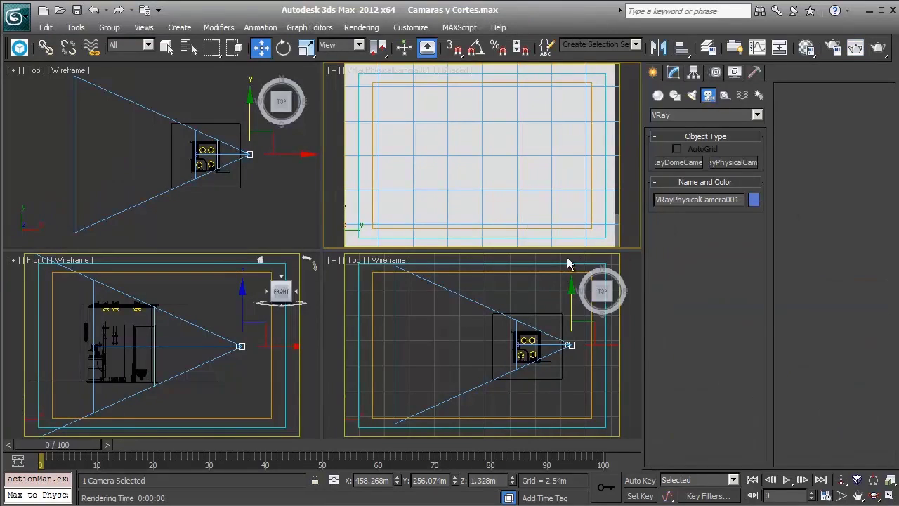
left_click(267, 349)
left_click(241, 346)
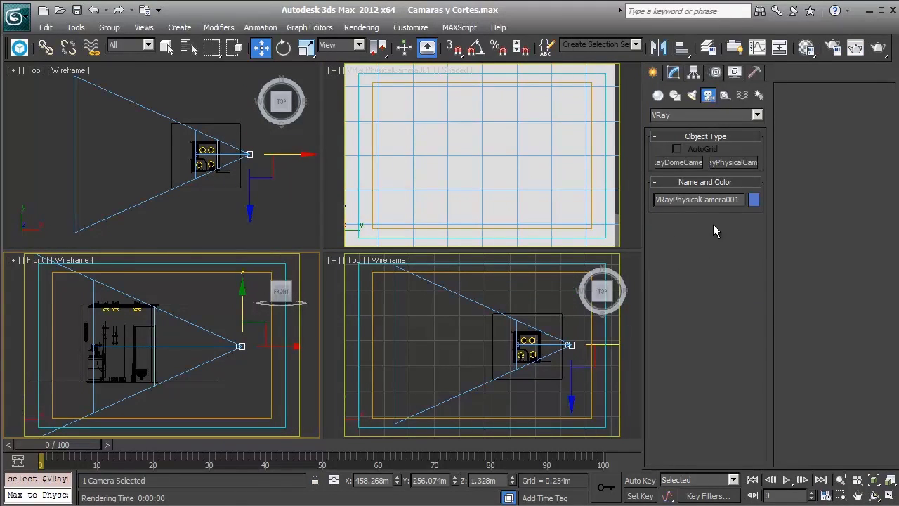
Step: Enable Clipping on VRayPhysicalCamera001, giving 0.0m near and 25.4m far planes
left_click(673, 72)
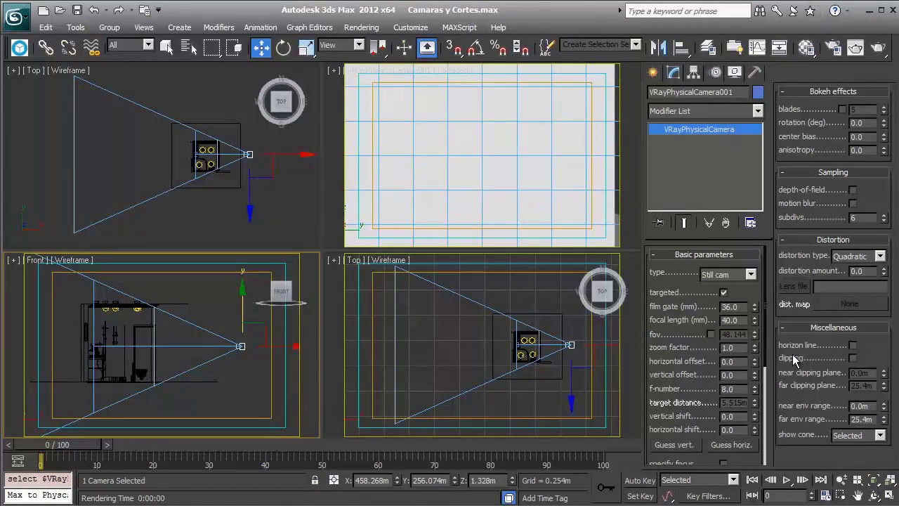
left_click(852, 358)
scroll(479, 332, "down", 2)
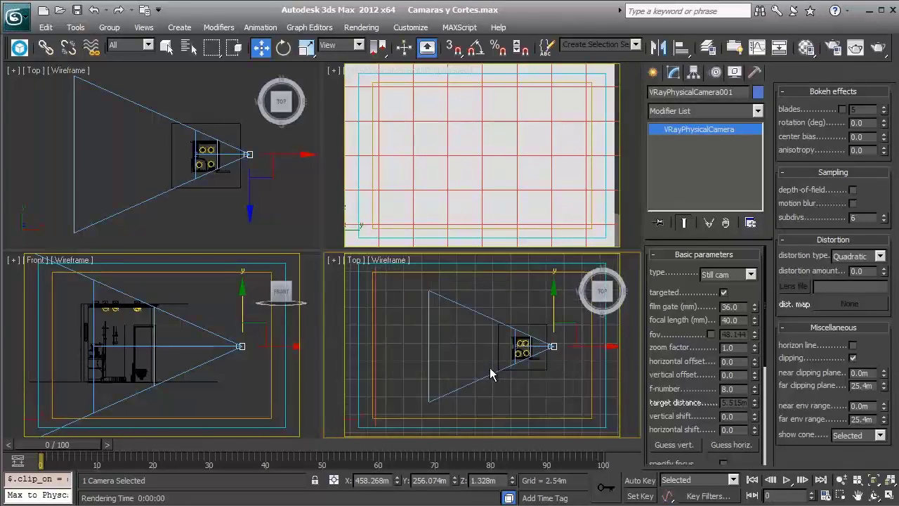
Step: Hide the grid and safe frame in the Top view and frame the camera and room
middle_click_drag(480, 365, 499, 372)
key("g")
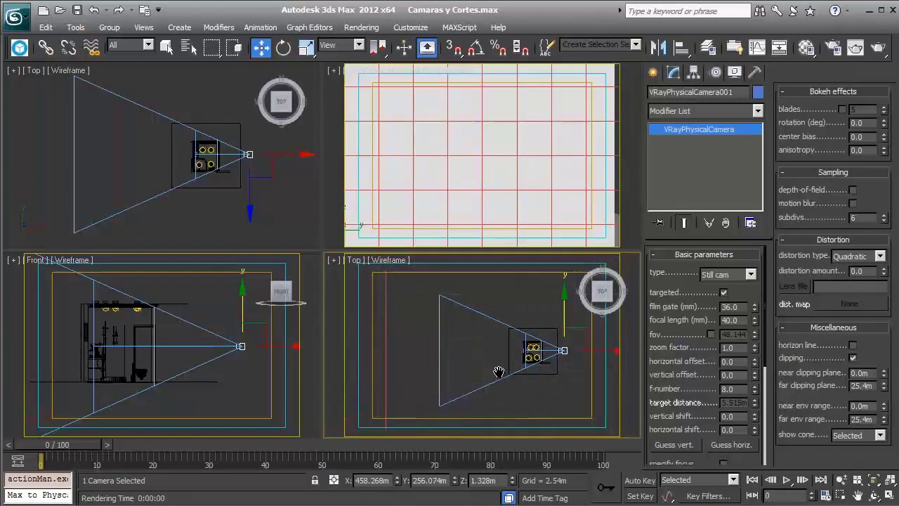
key("shift+f")
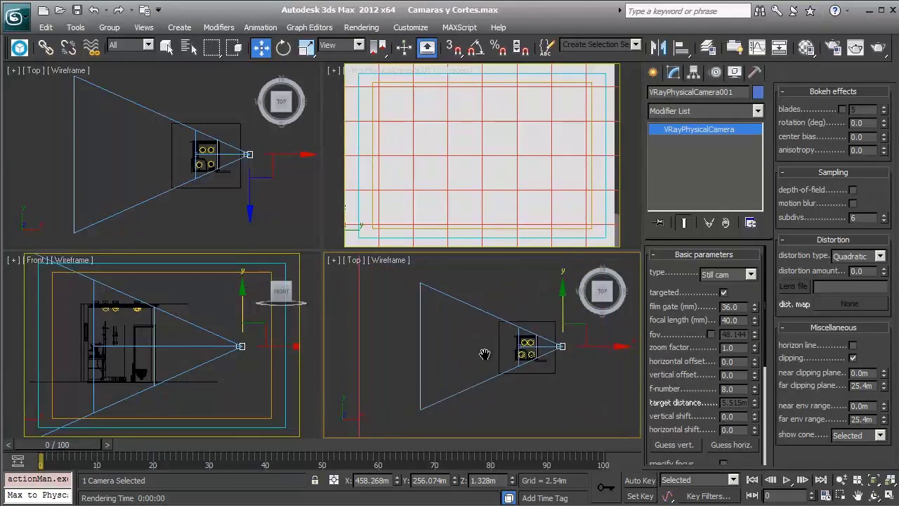
scroll(484, 355, "down", 2)
middle_click_drag(484, 349, 499, 370)
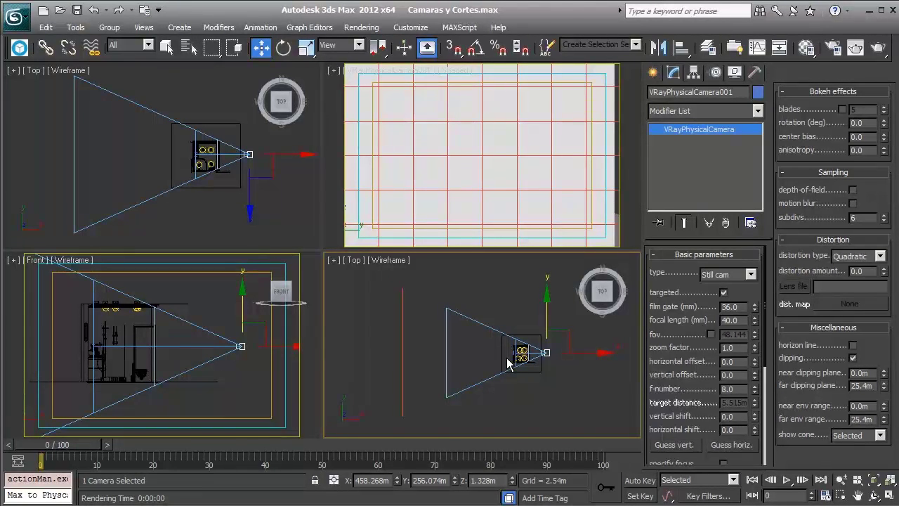
middle_click_drag(511, 353, 507, 342)
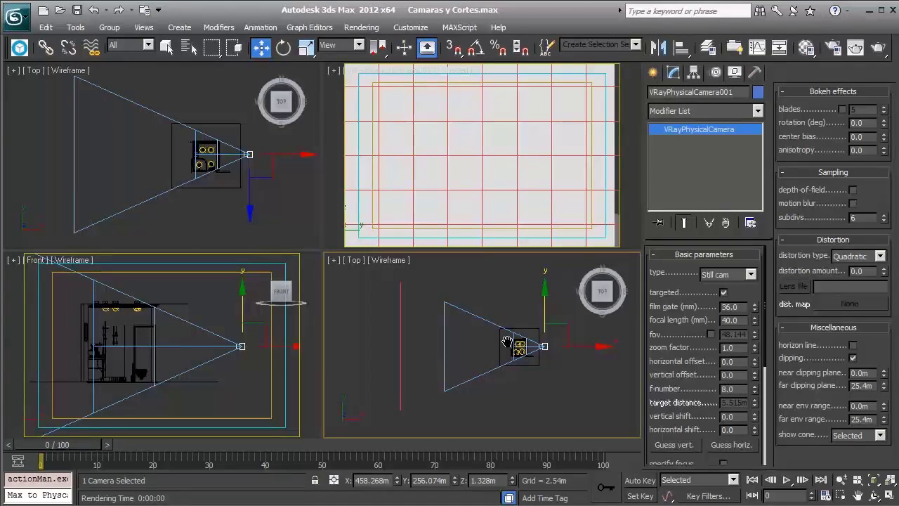
mouse_move(507, 342)
middle_mouse_down()
mouse_move(516, 345)
mouse_move(494, 334)
middle_mouse_up()
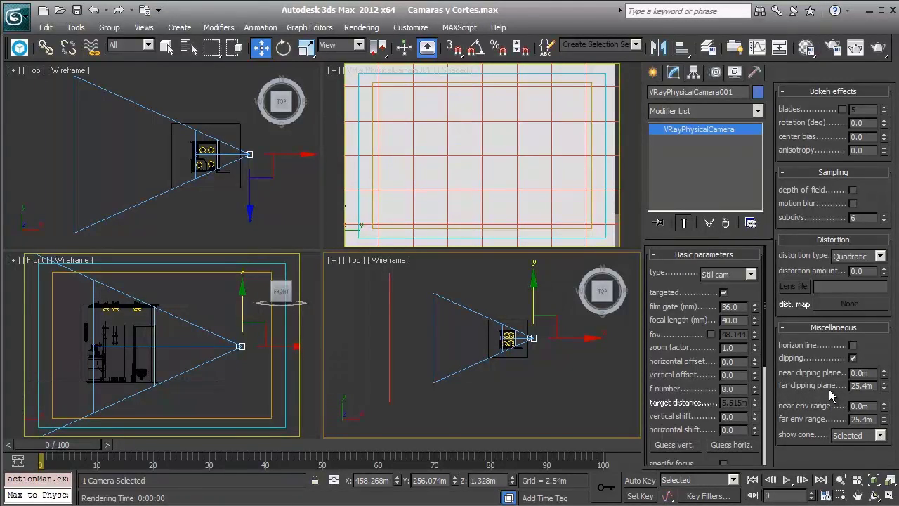
Step: Lower the far clipping plane from 25.4m to 14.224m and recentre the Top view on the camera
mouse_move(883, 388)
left_mouse_down()
mouse_move(888, 420)
mouse_move(882, 415)
left_mouse_up()
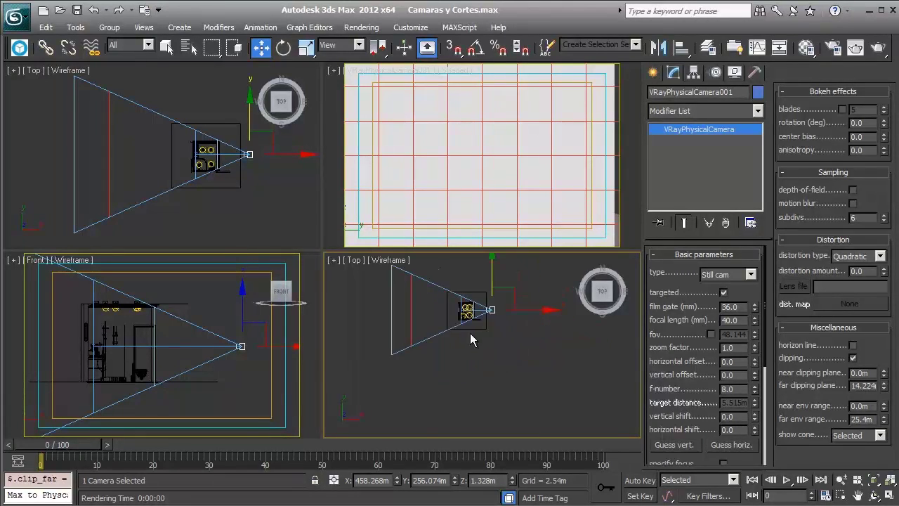
scroll(475, 336, "up", 2)
scroll(516, 344, "up", 3)
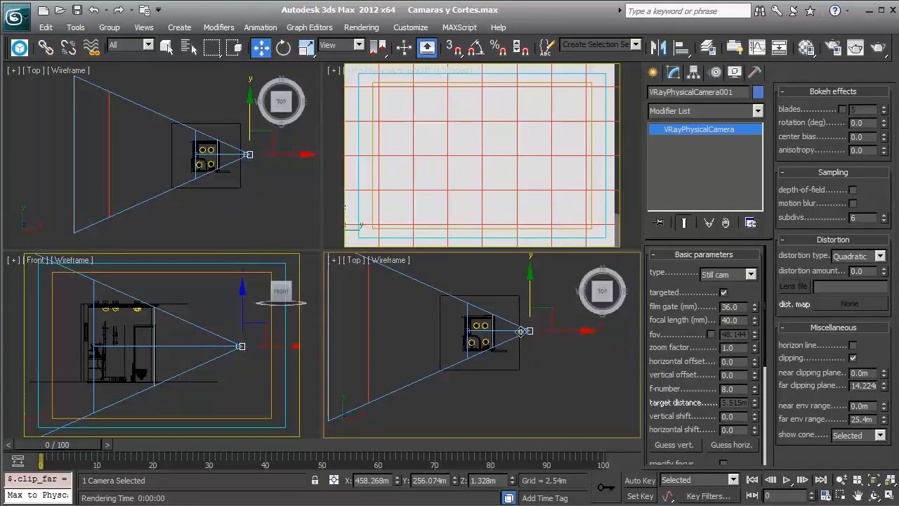
middle_click_drag(527, 333, 538, 339)
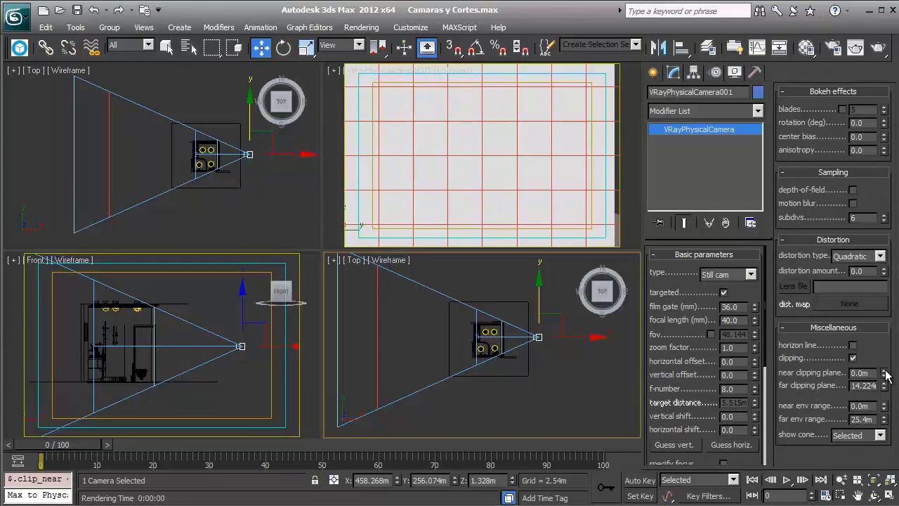
Step: Push the near clipping plane out to about 1.9m and show the whole room in Top view
left_click_drag(884, 372, 884, 362)
left_click_drag(779, 236, 730, 469)
left_click_drag(676, 124, 689, 404)
left_click_drag(450, 127, 488, 92)
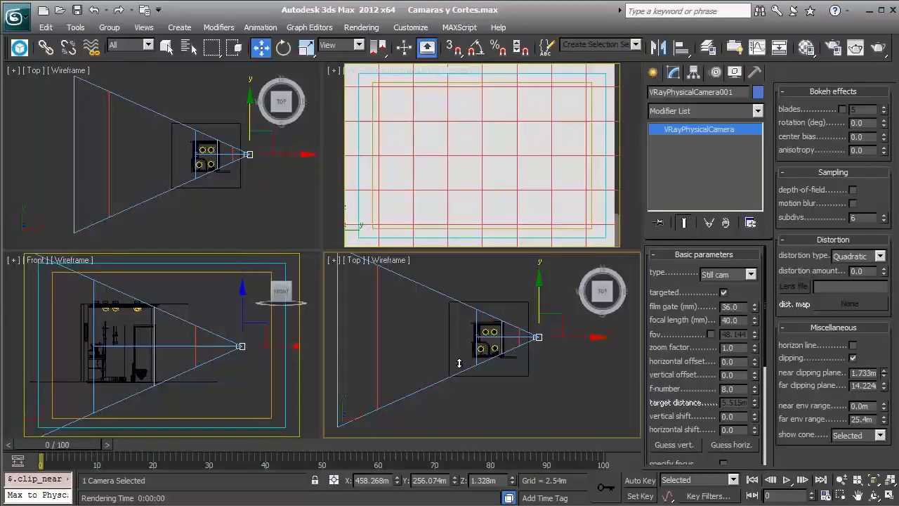
scroll(468, 371, "up", 3)
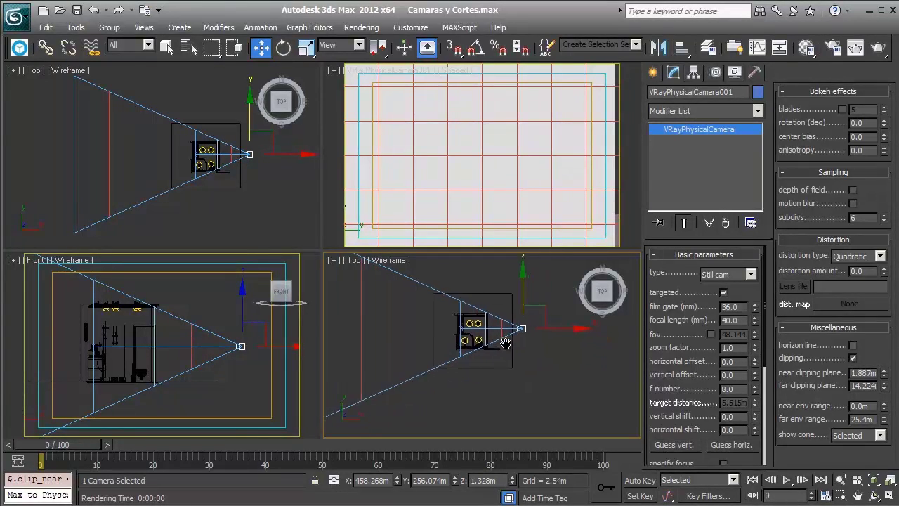
scroll(492, 351, "up", 3)
mouse_move(504, 342)
middle_mouse_down()
mouse_move(506, 355)
mouse_move(509, 344)
middle_mouse_up()
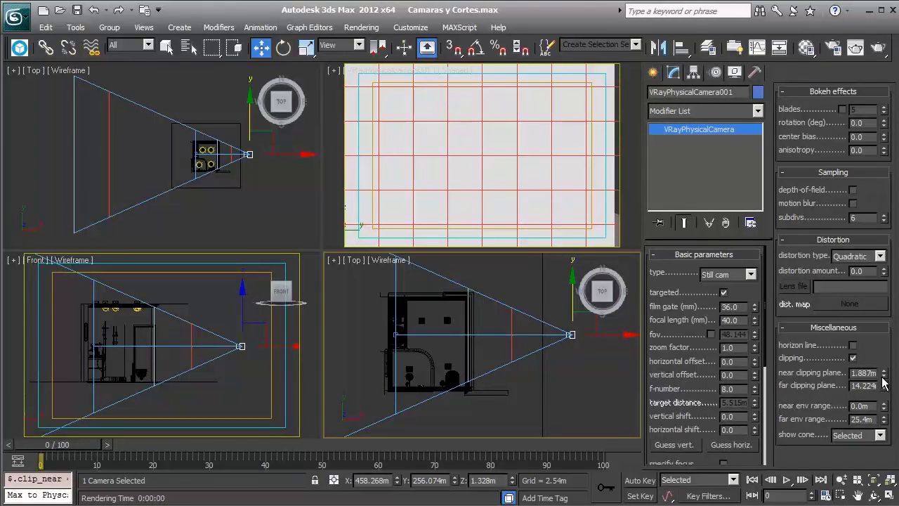
Step: Raise the near clip to 3.301m past the wall and reframe the camera on the toilet
left_click_drag(883, 377, 870, 333)
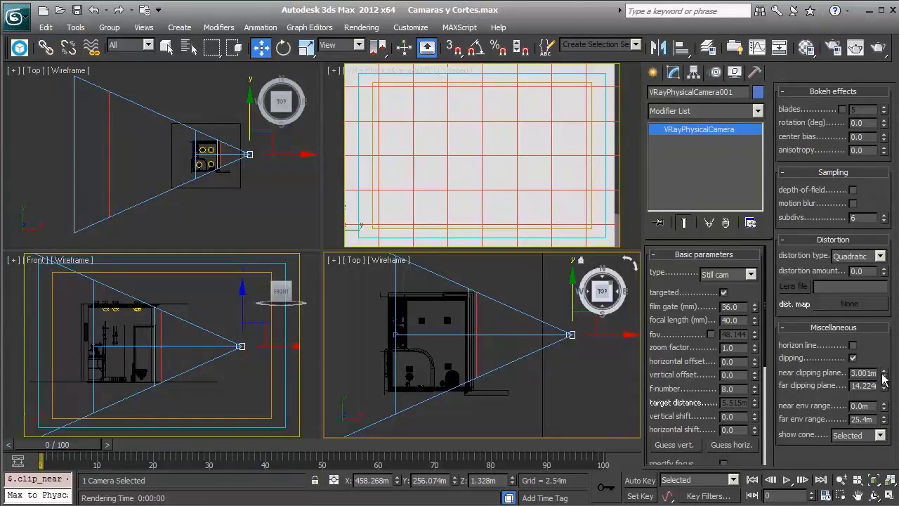
left_click_drag(883, 378, 884, 365)
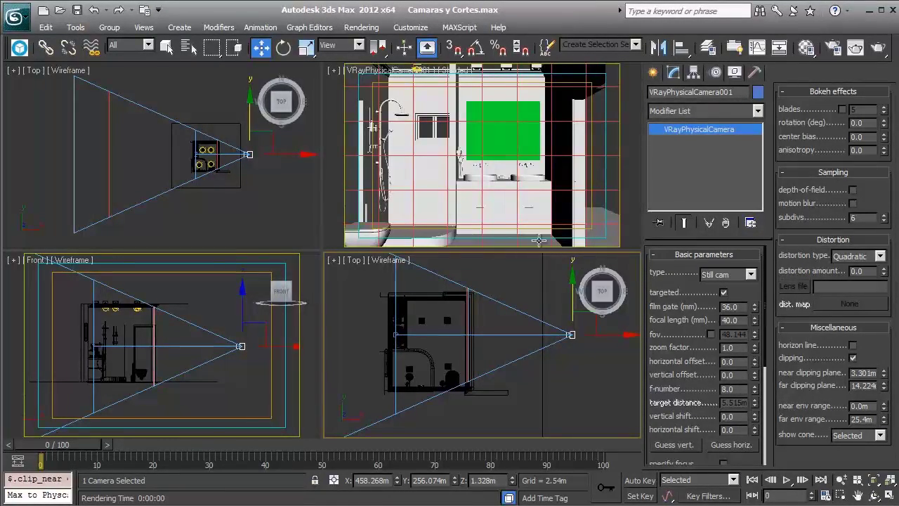
mouse_move(518, 178)
middle_mouse_down()
mouse_move(524, 159)
mouse_move(500, 153)
middle_mouse_up()
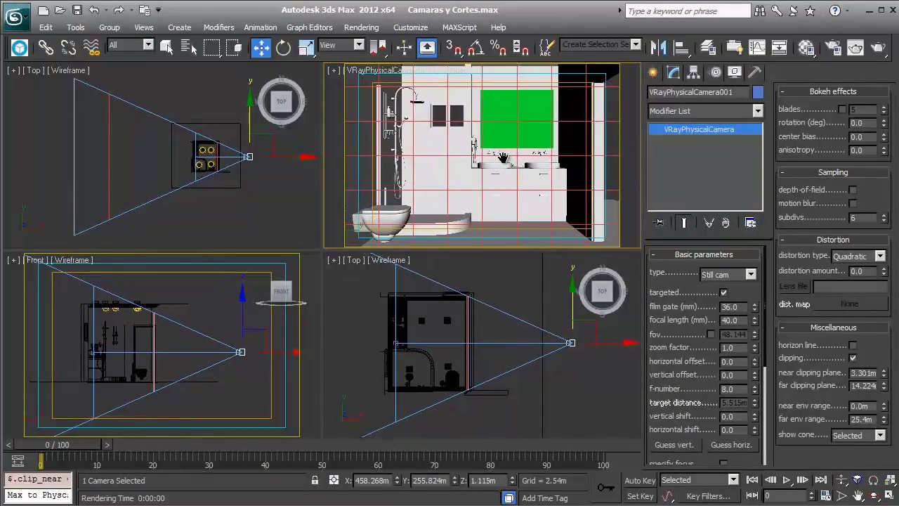
left_click(878, 50)
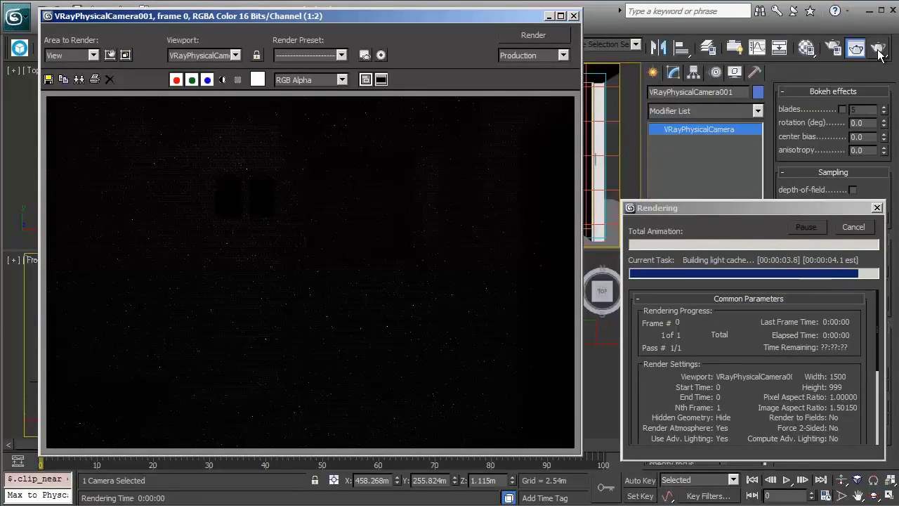
left_click(846, 230)
left_click(573, 15)
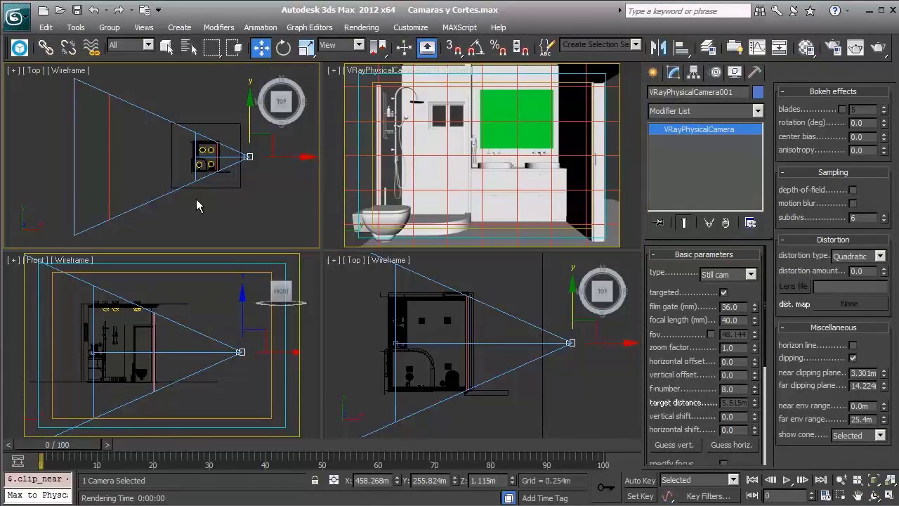
Step: Select VRayLight092 in the Top view and raise its intensity multiplier from 250 to 800
scroll(195, 179, "up", 3)
scroll(196, 180, "up", 3)
mouse_move(280, 200)
middle_mouse_down()
mouse_move(150, 147)
mouse_move(211, 145)
mouse_move(167, 176)
middle_mouse_up()
scroll(167, 175, "up", 2)
left_click(220, 169)
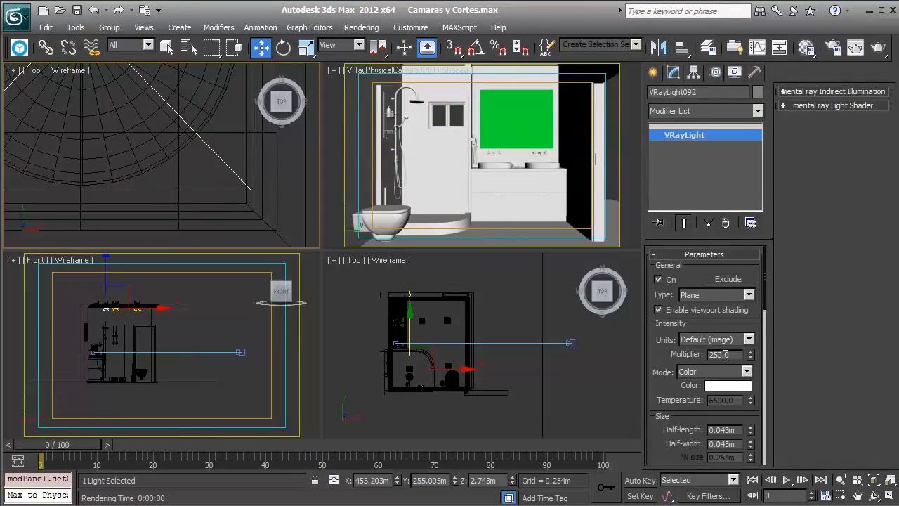
left_click_drag(726, 354, 680, 344)
key("BackSpace")
key("BackSpace")
key("BackSpace")
key("Return")
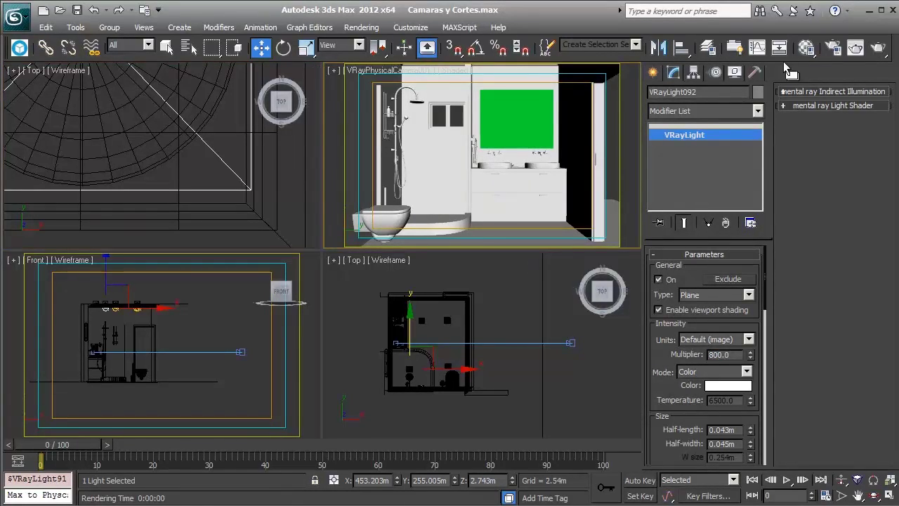
Step: Render the bathroom through VRayPhysicalCamera001 with V-Ray
left_click(878, 48)
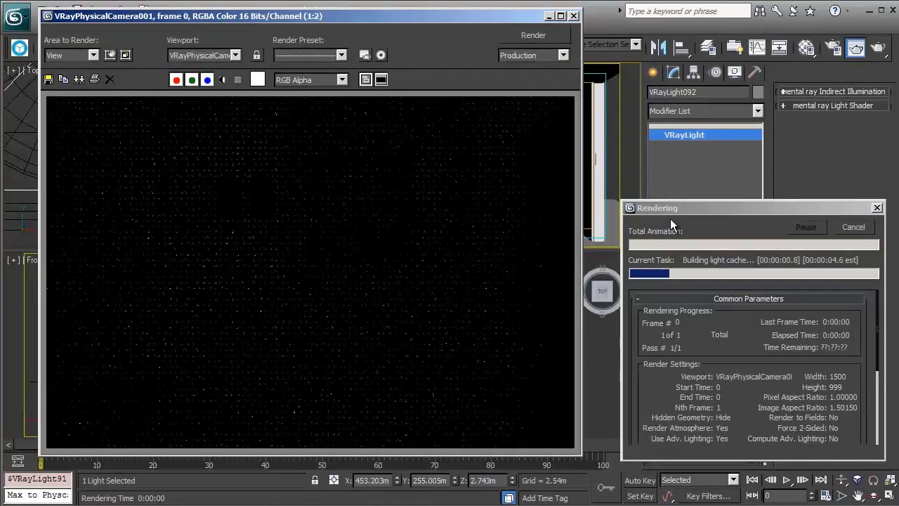